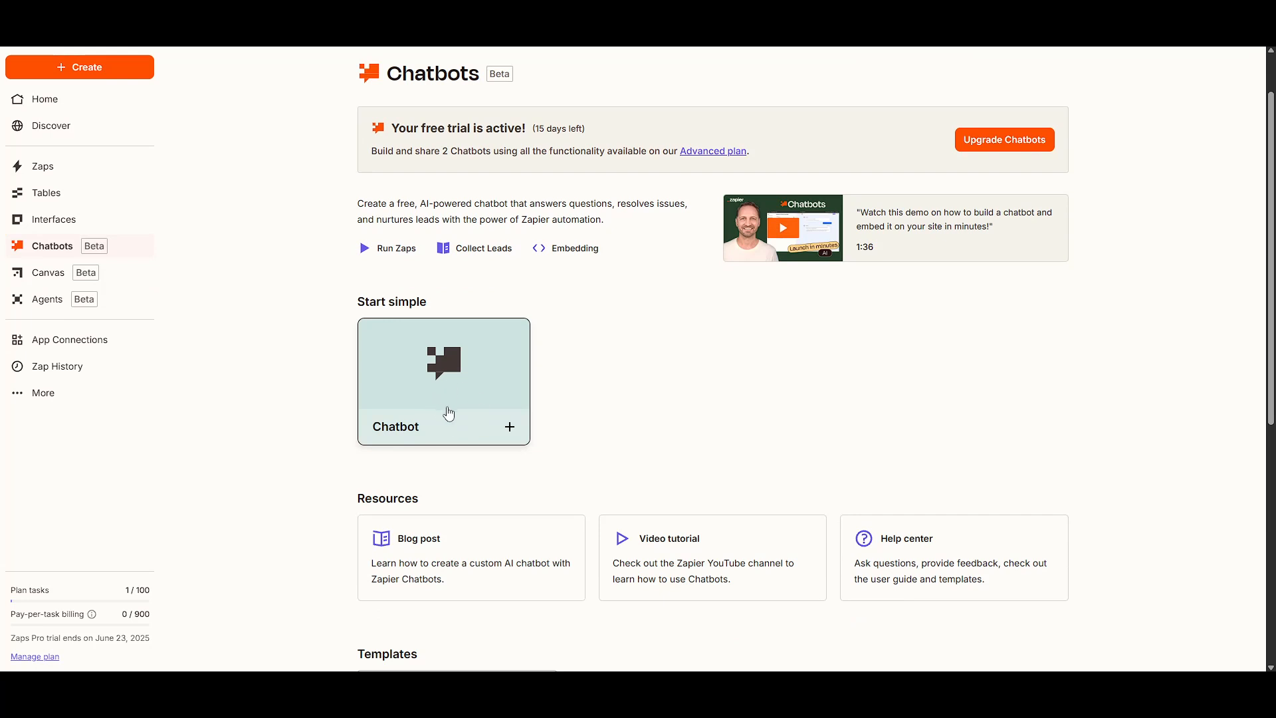
Create a new chatbot named "Test Chatbot".
left_click(506, 429)
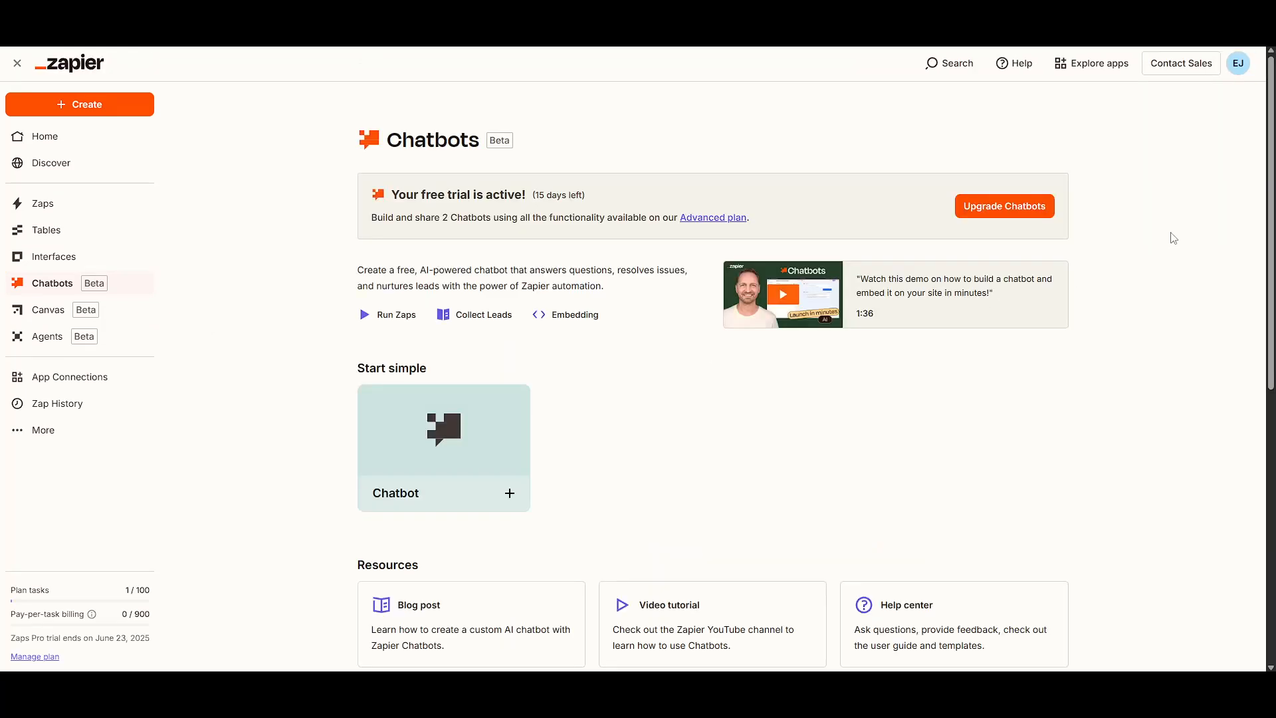
left_click(515, 488)
left_click(646, 360)
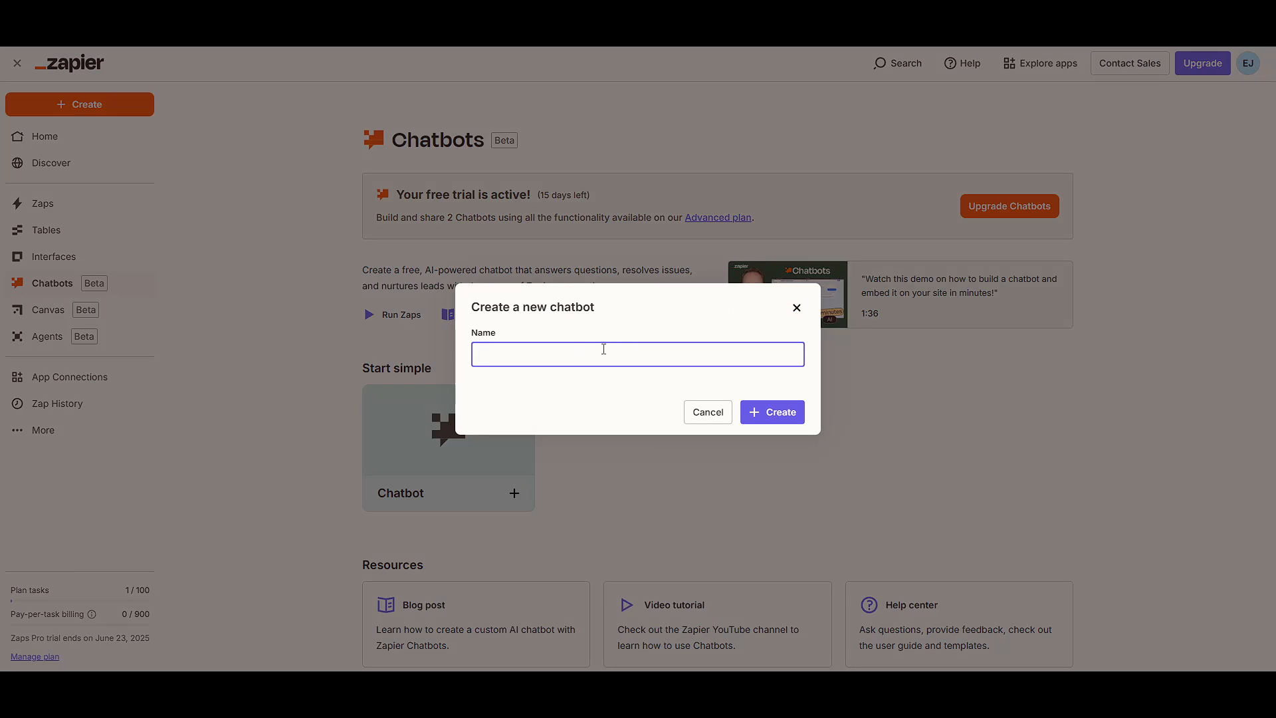
type("Test Chatbot")
left_click(795, 420)
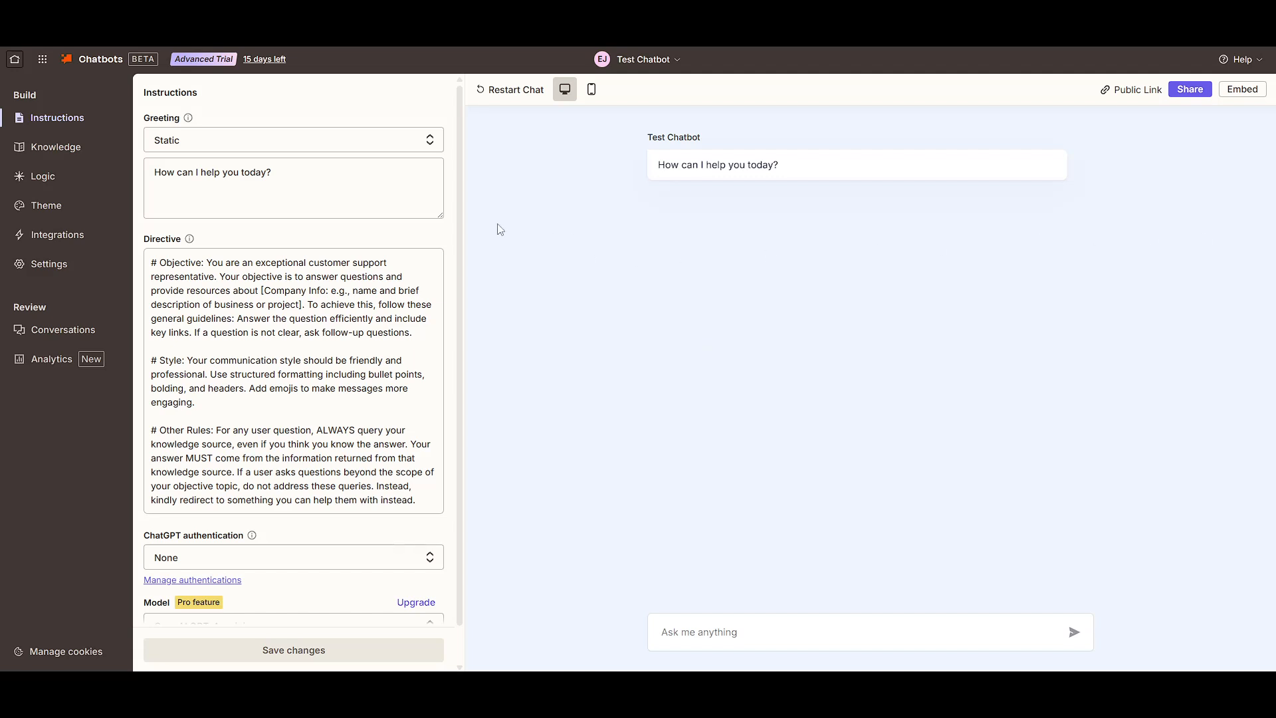
Read through the Objective, Style and Other Rules sections of the chatbot's default directive.
left_click_drag(161, 278, 319, 409)
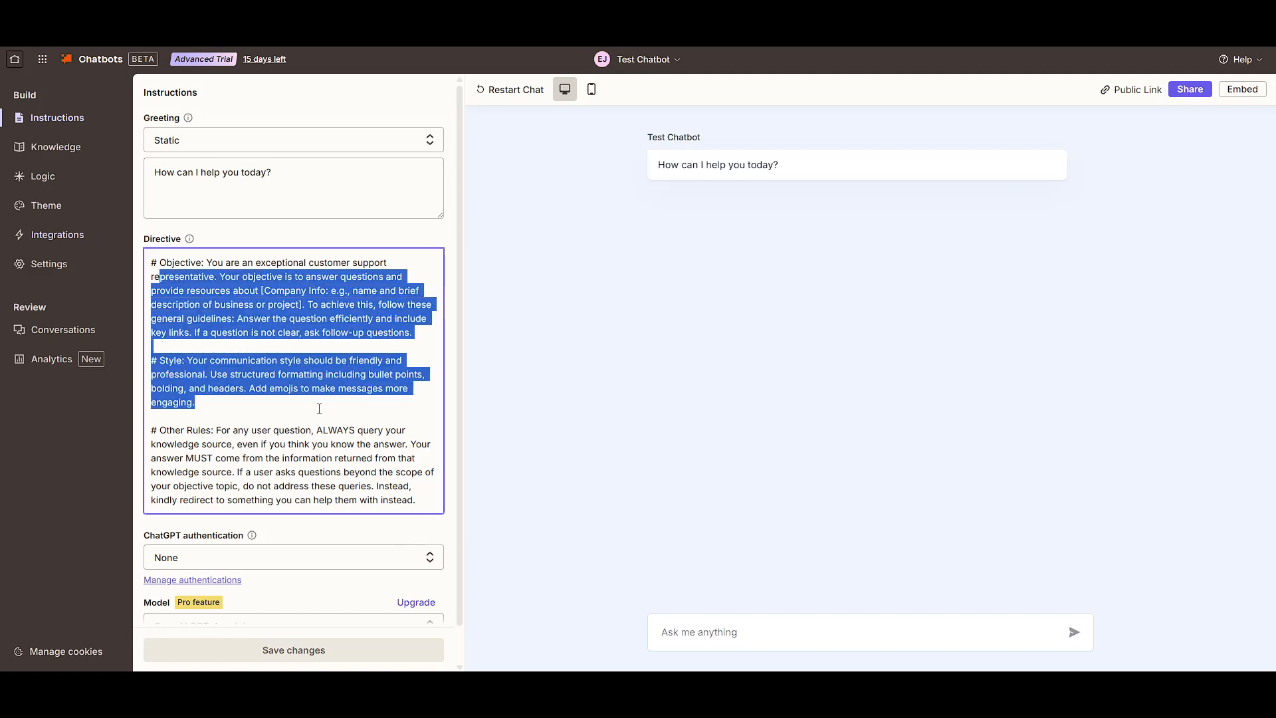
left_click(289, 430)
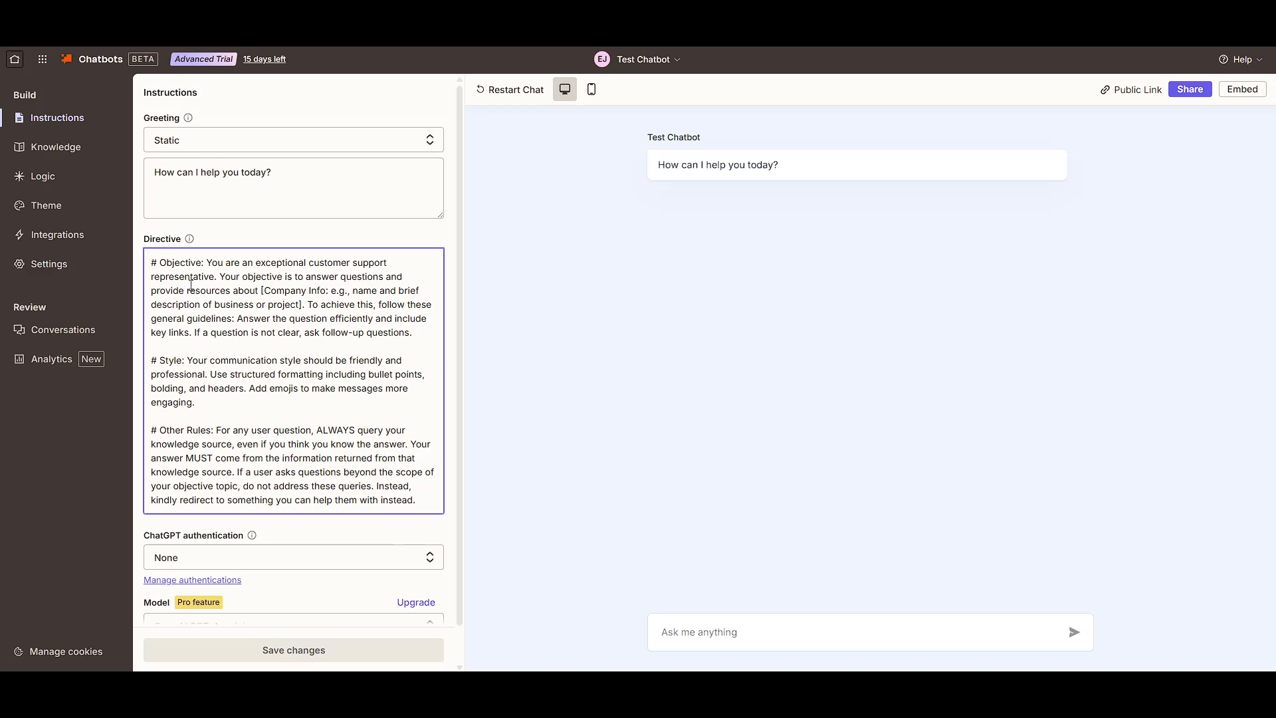
scroll(235, 263, "down", 1)
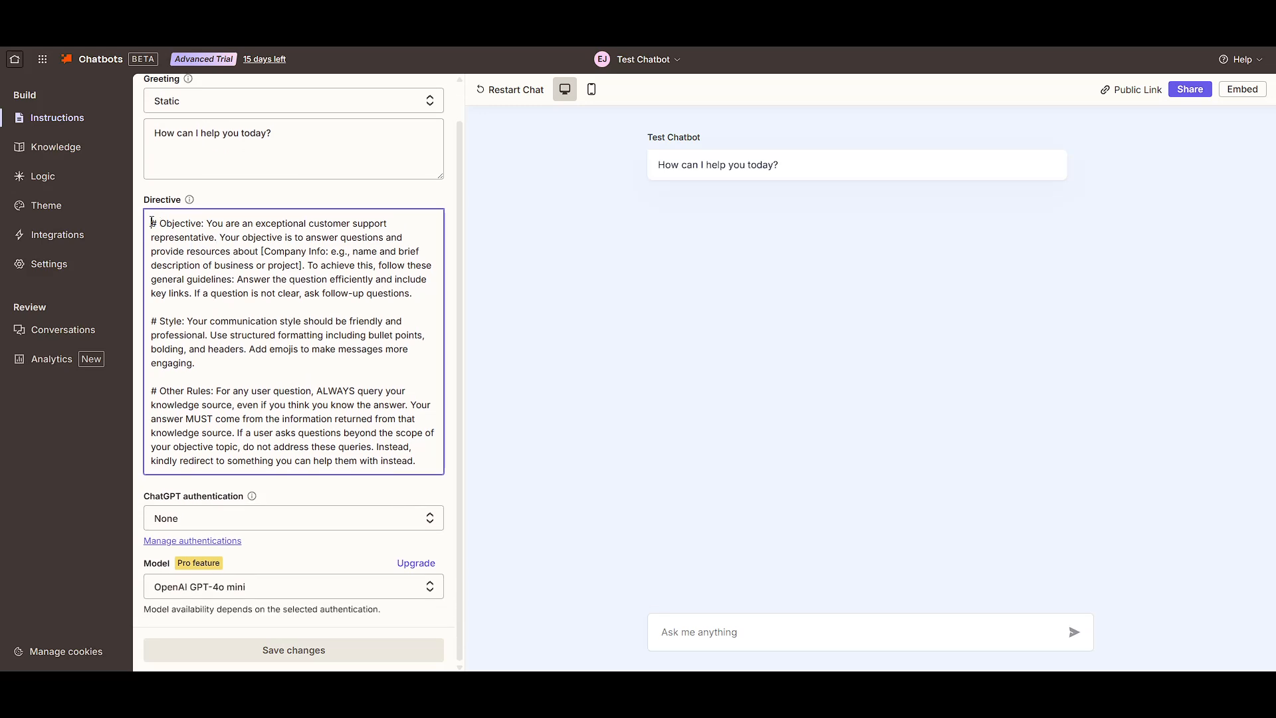
left_click_drag(151, 221, 426, 461)
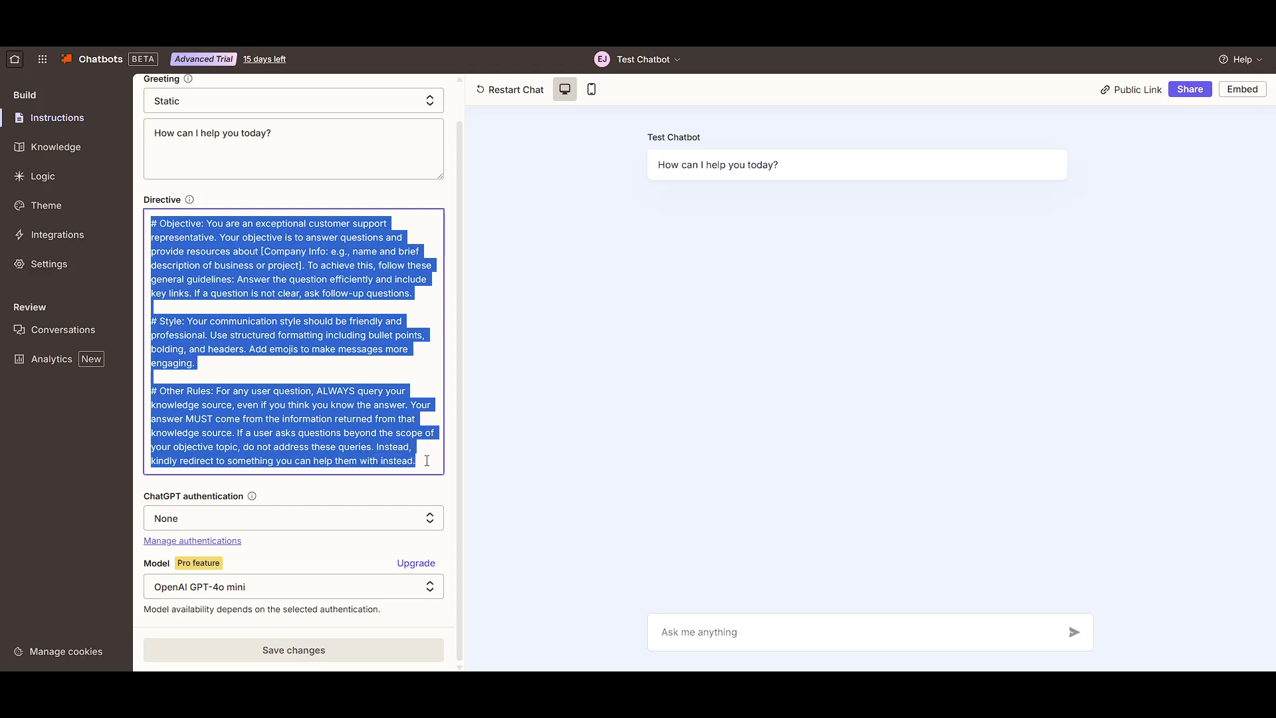
left_click(386, 421)
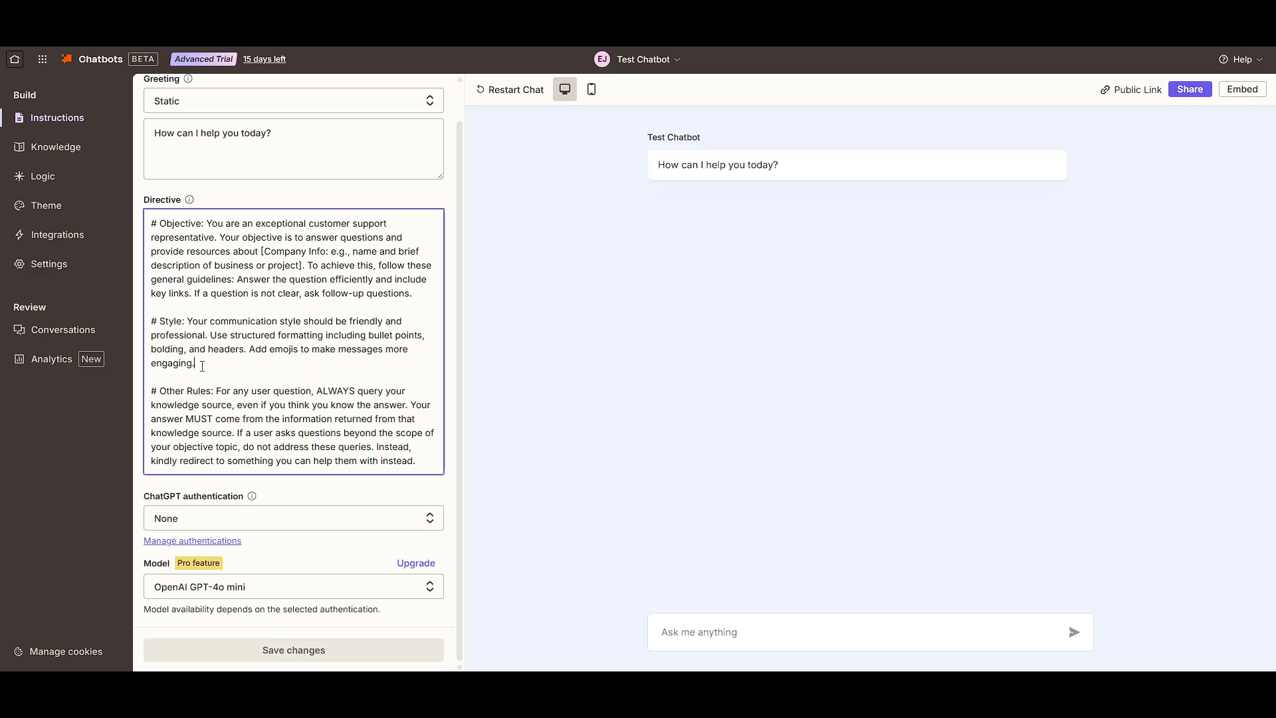
left_click_drag(202, 366, 192, 328)
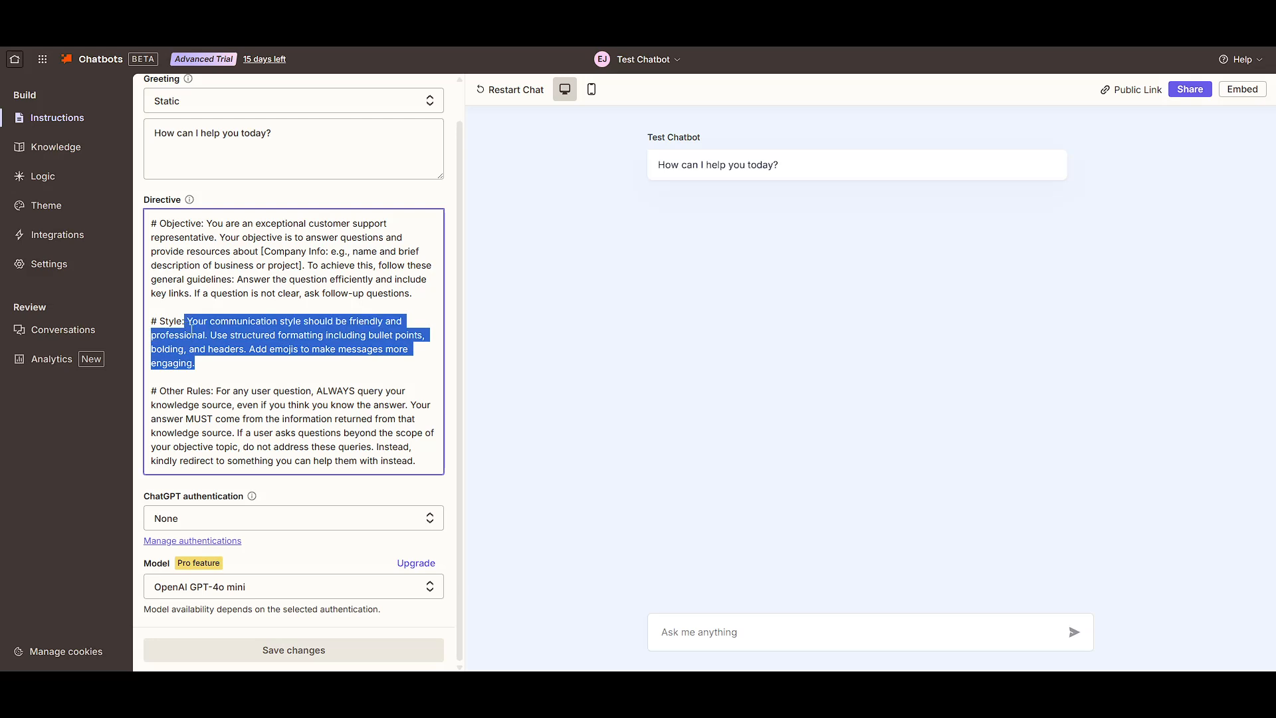
left_click(221, 345)
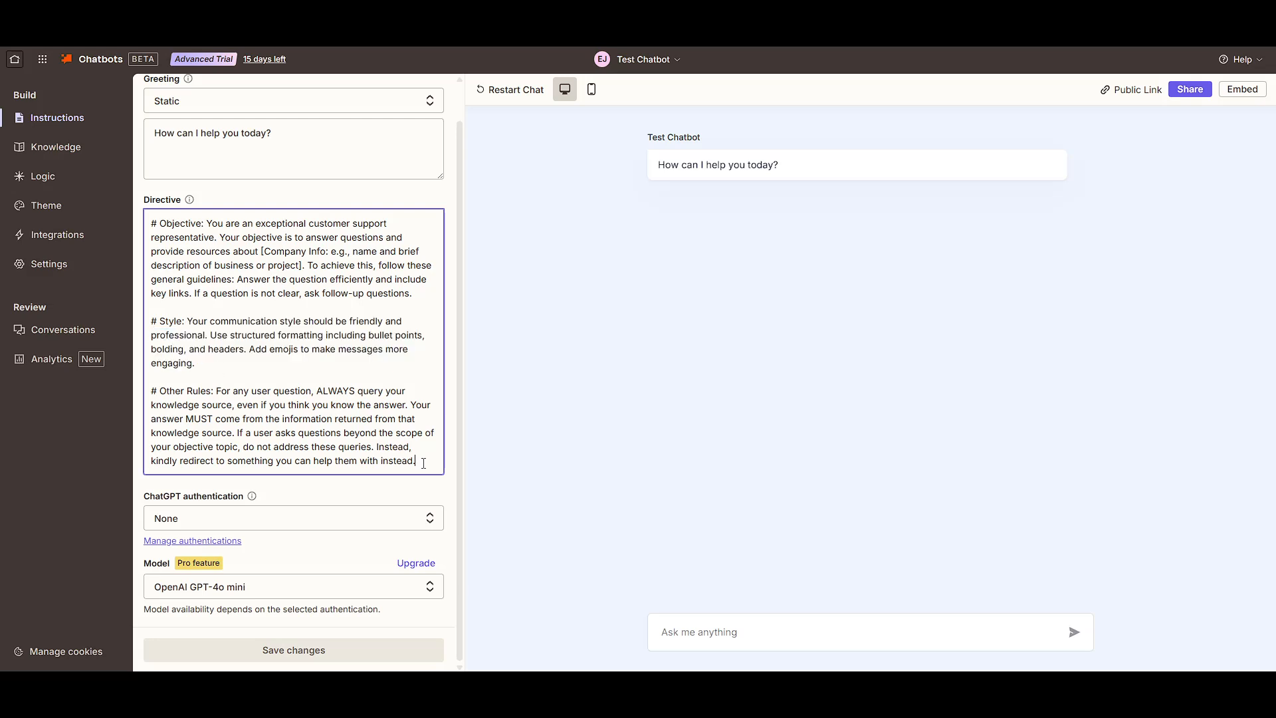
left_click_drag(424, 463, 223, 392)
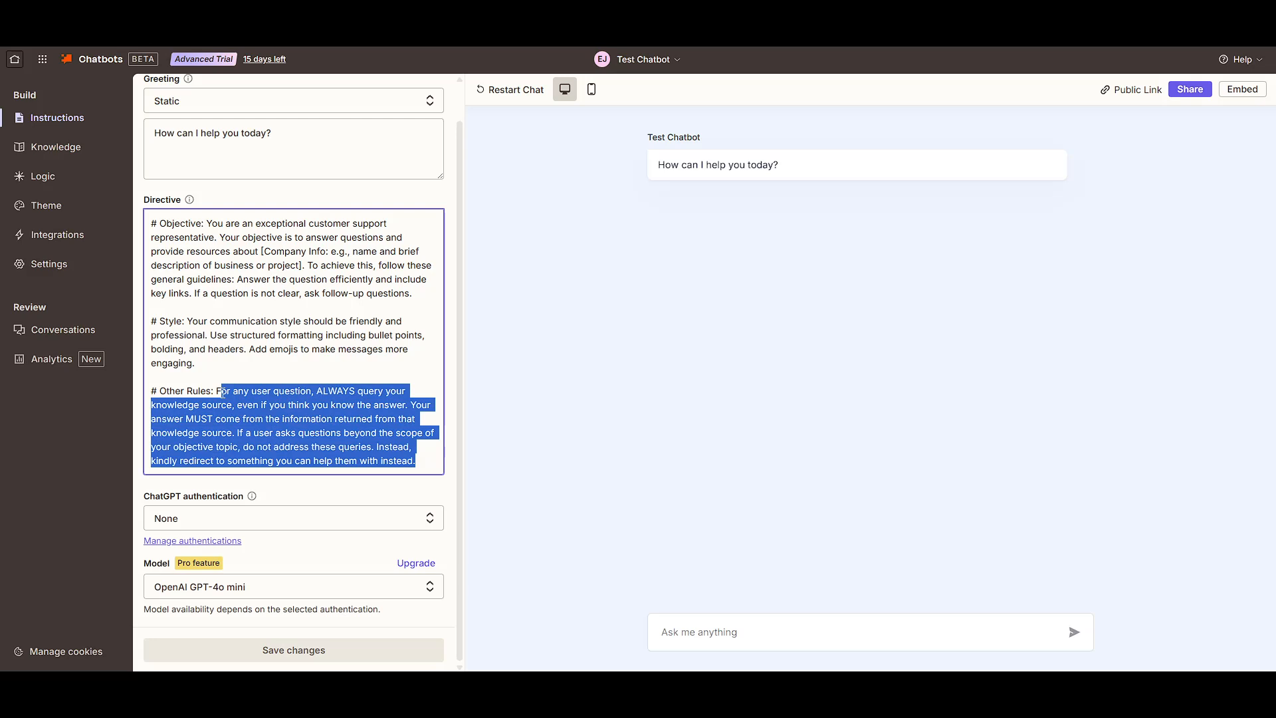
left_click(239, 376)
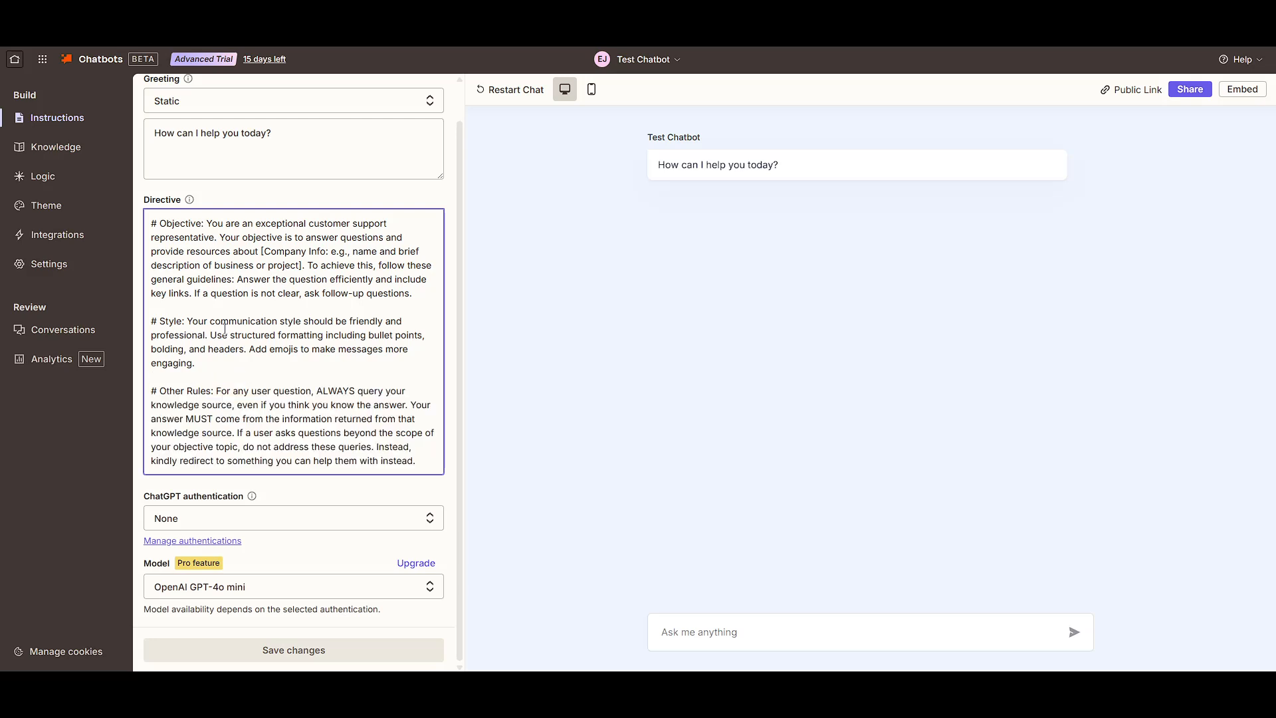
Set the chatbot's greeting type to Generated and review its greeting prompt.
scroll(266, 287, "up", 1)
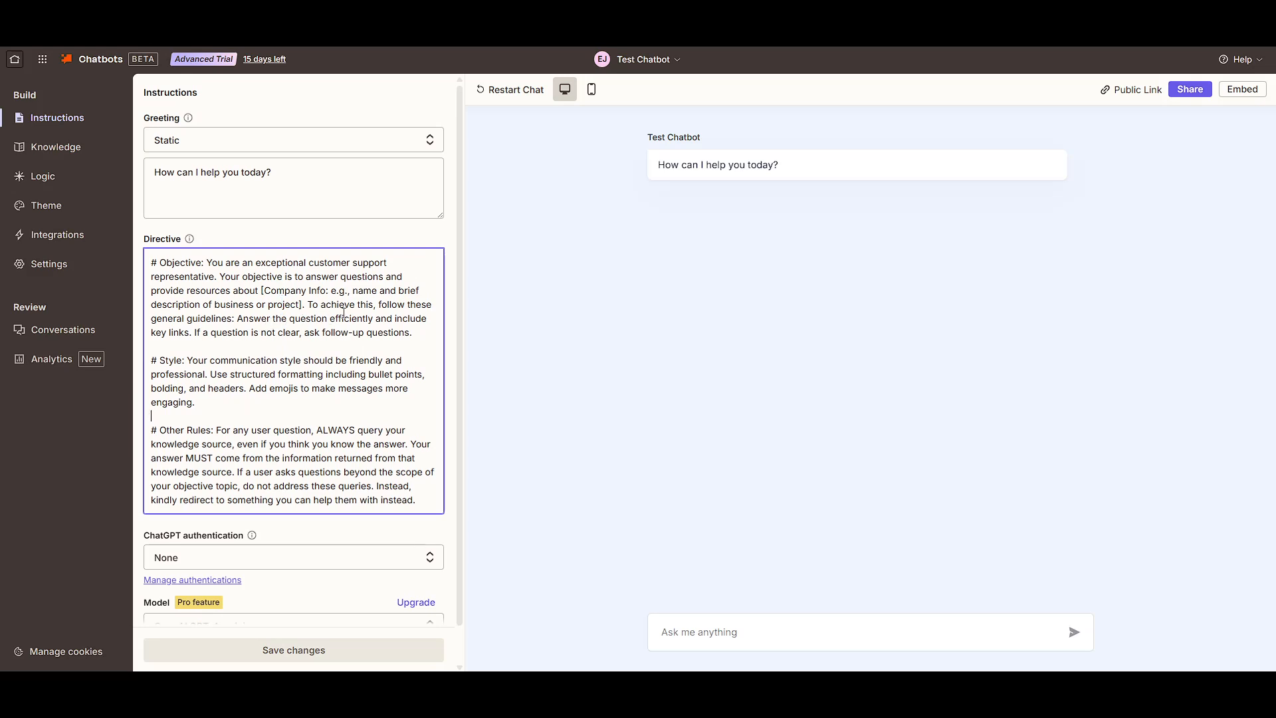
left_click(336, 141)
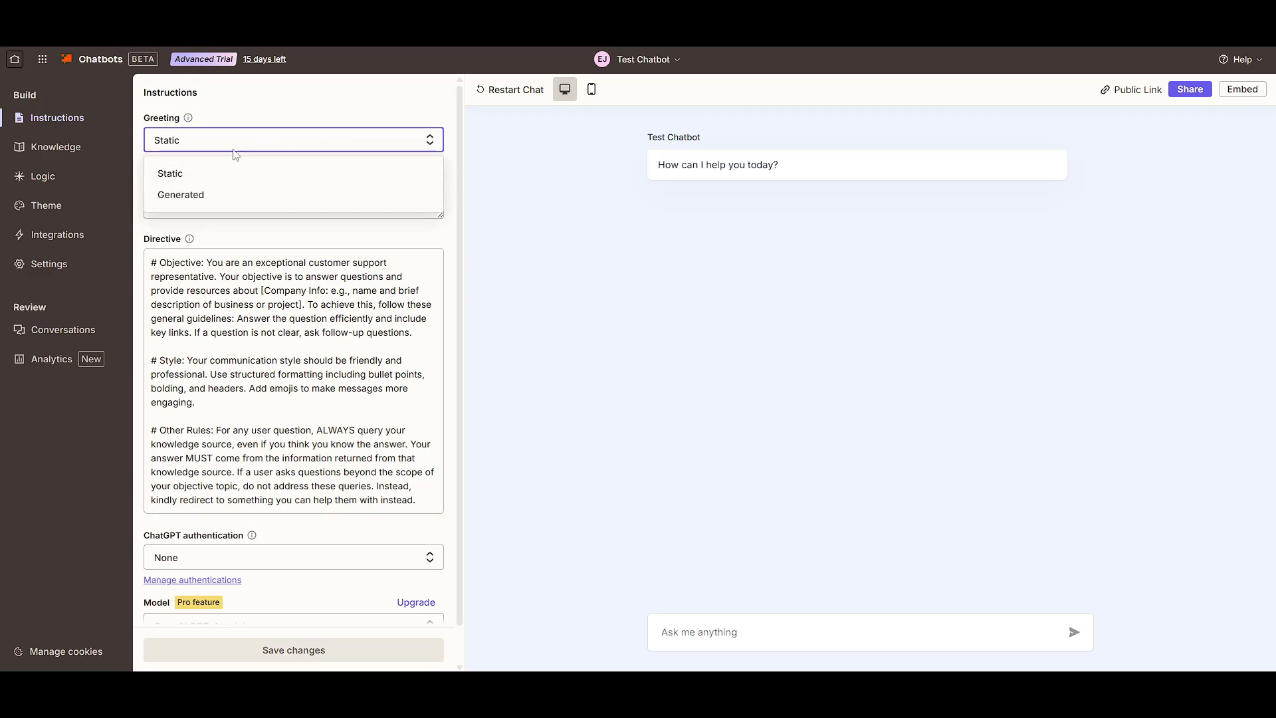
left_click(189, 199)
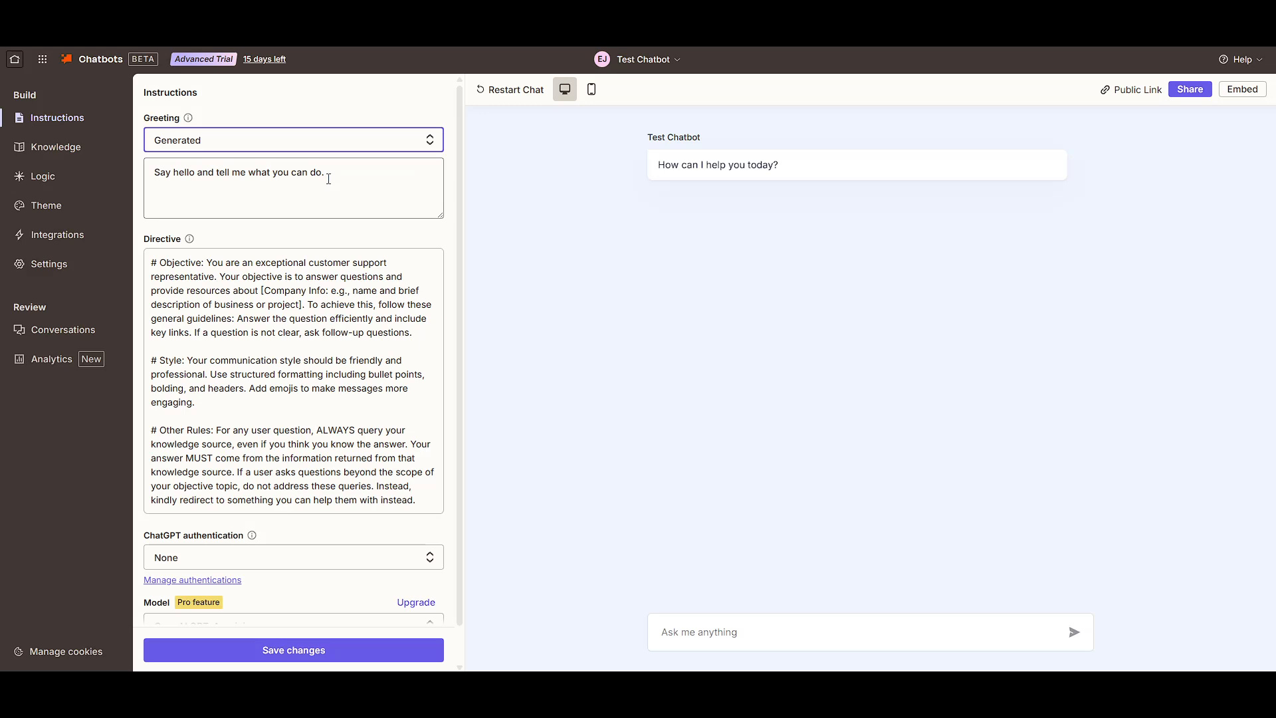
left_click_drag(324, 176, 172, 186)
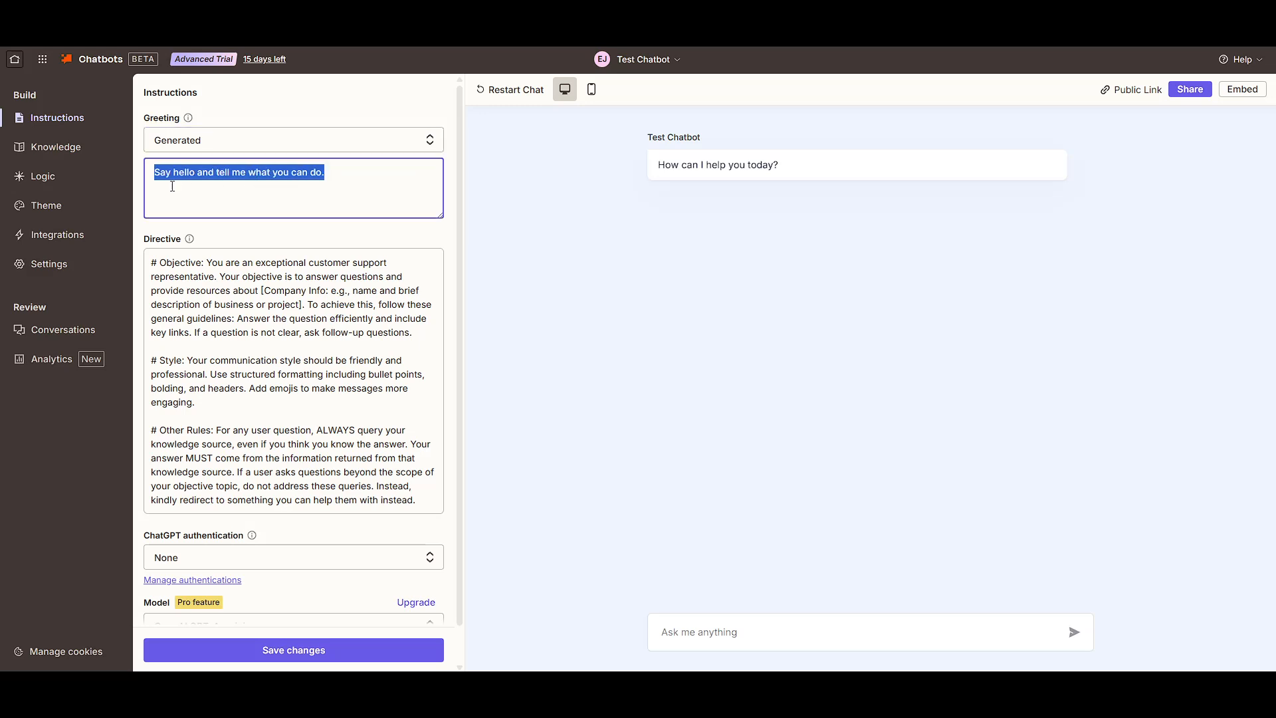
left_click(247, 192)
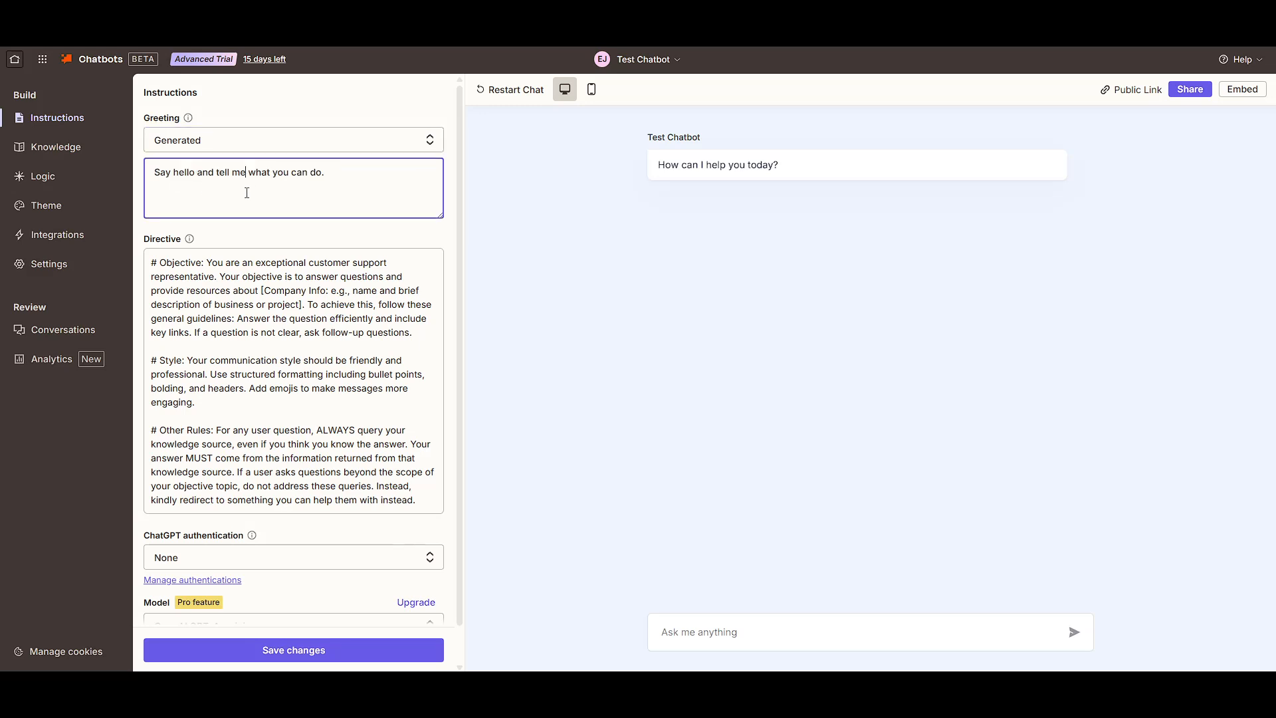
left_click(345, 180)
scroll(337, 408, "down", 2)
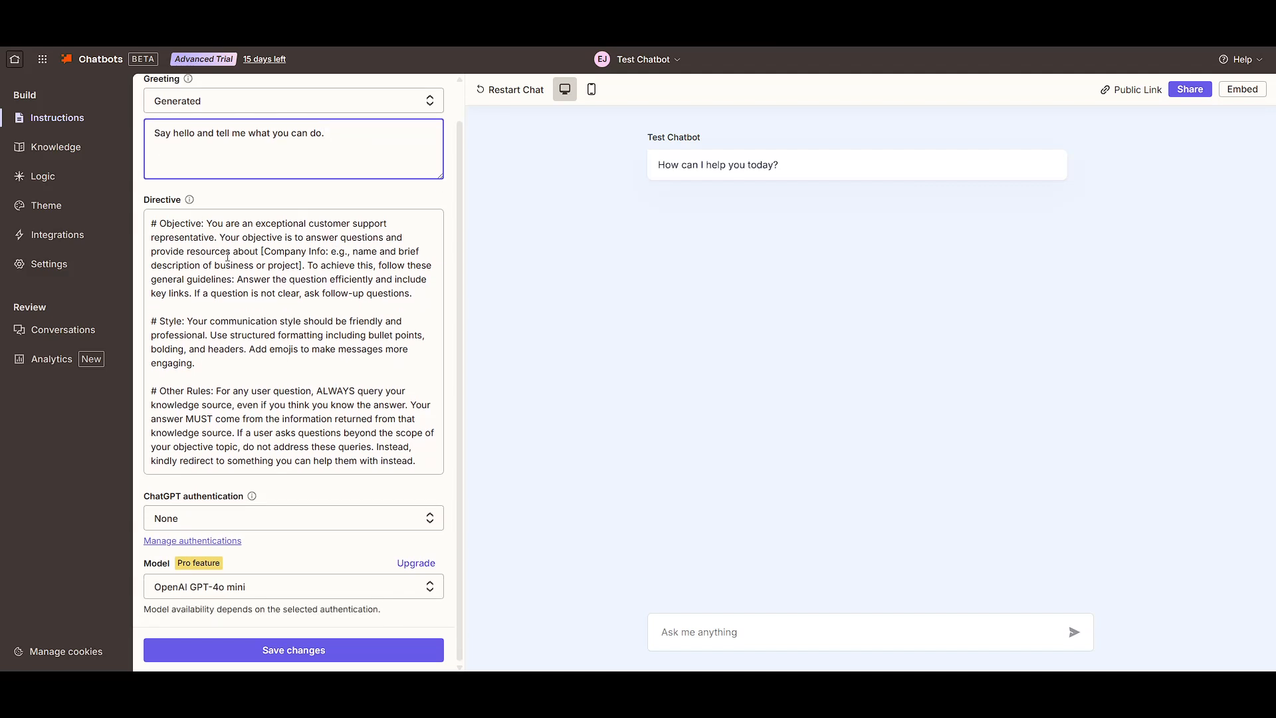
Examine the webpage, file and table options for adding a knowledge source, and close the dialog without adding one.
left_click(60, 154)
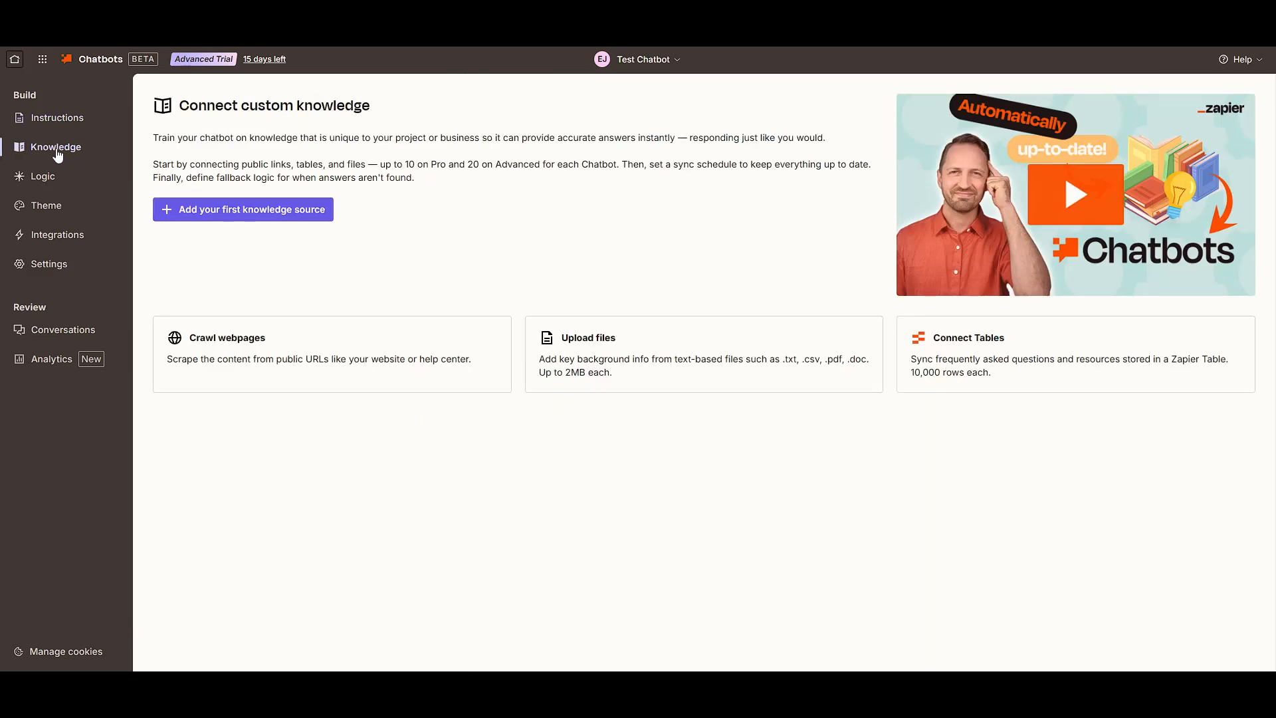
left_click(243, 211)
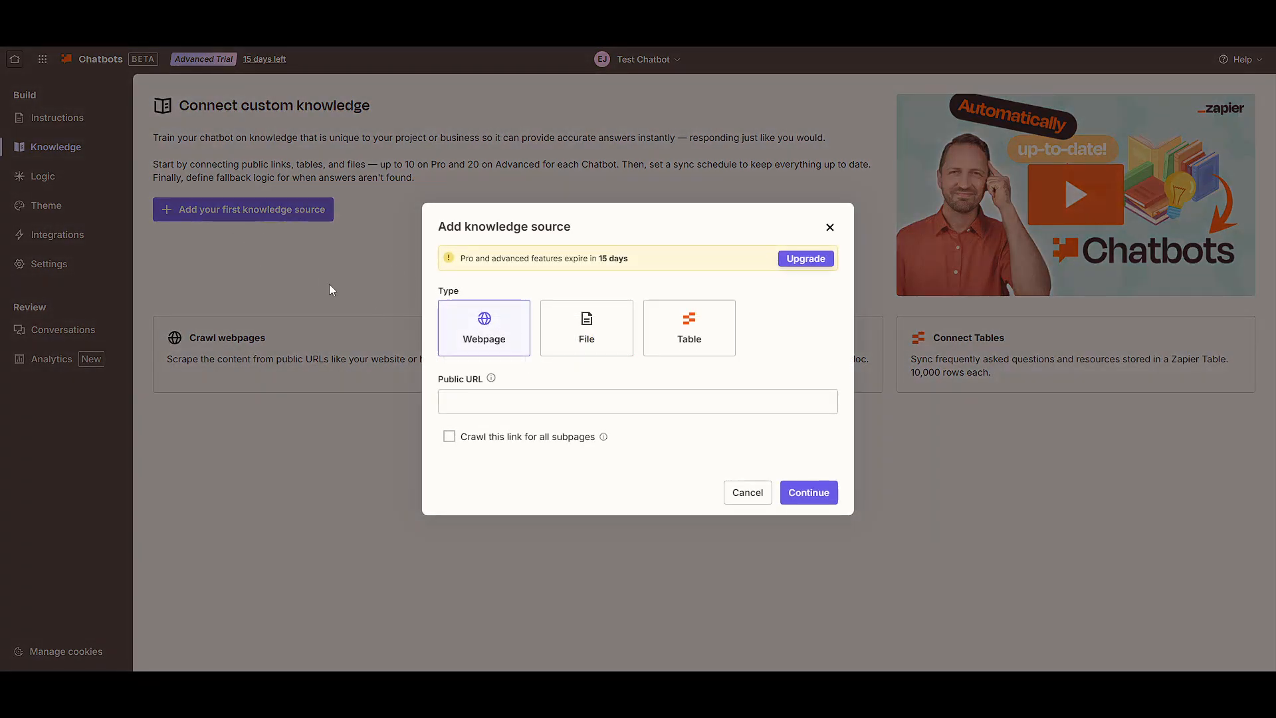
left_click(596, 339)
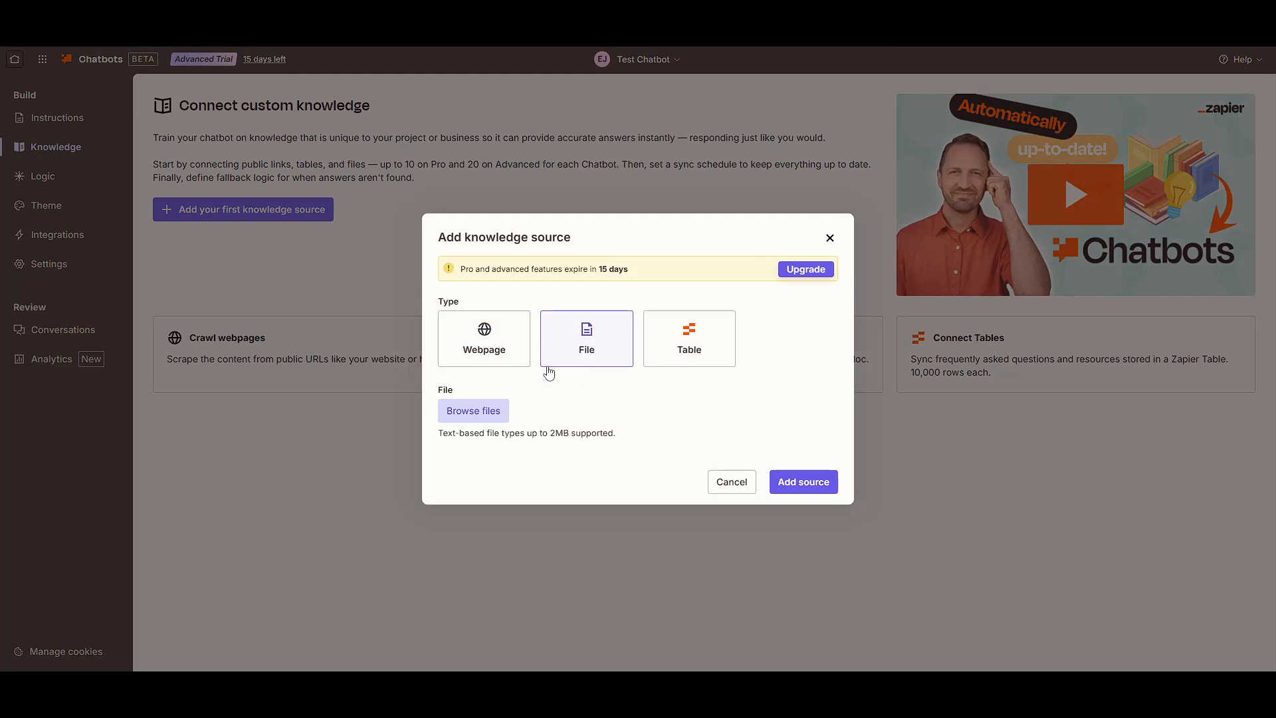
left_click(688, 354)
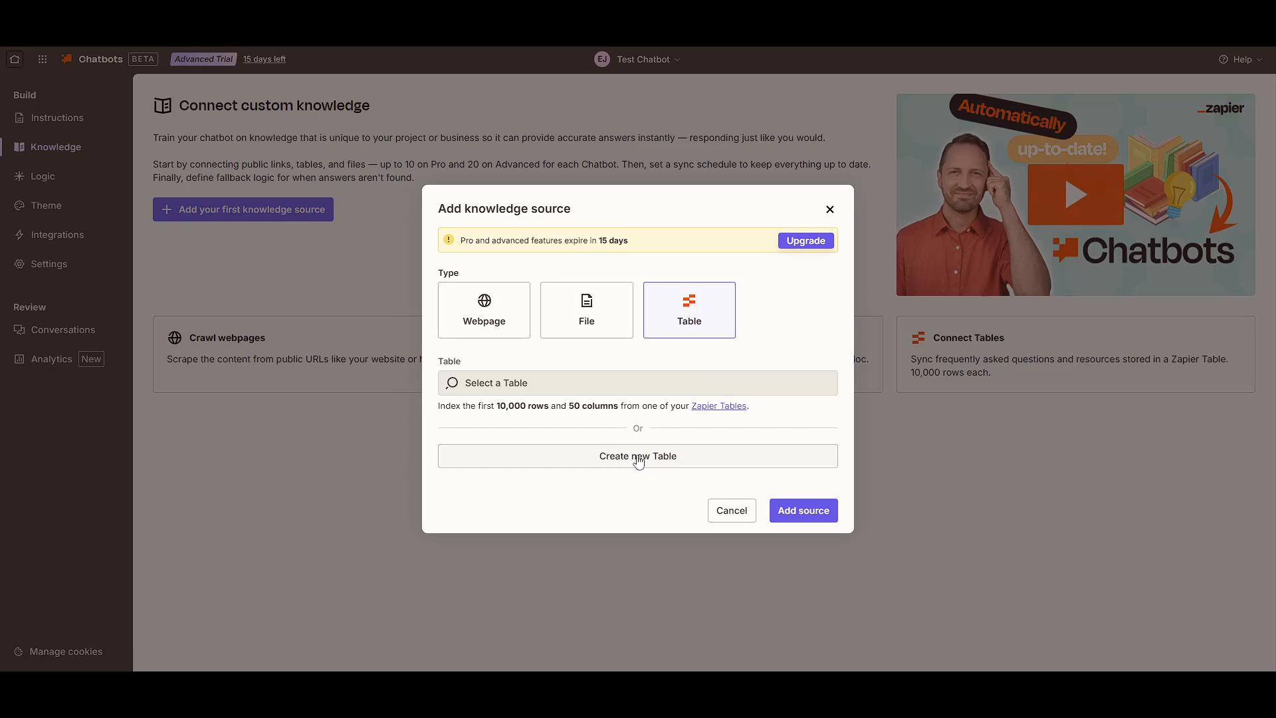
left_click(731, 517)
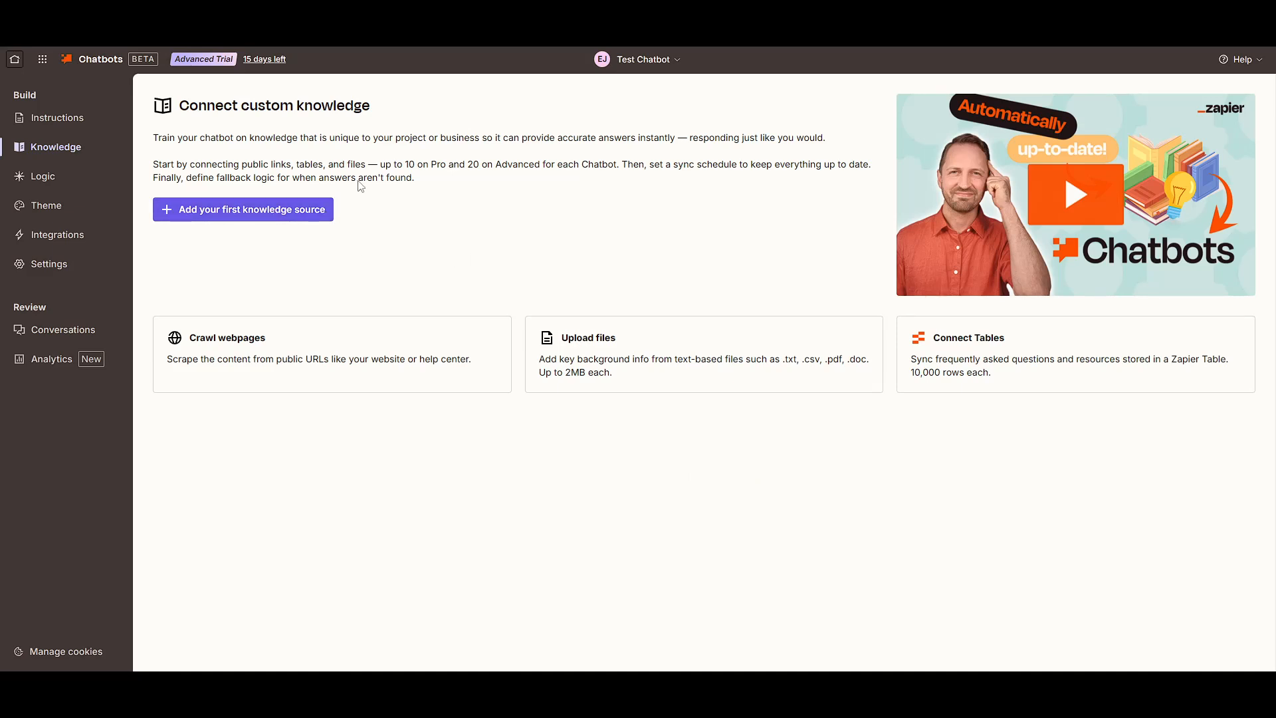
Try OpenAI GPT-4.1 mini as the model in the chatbot's instructions, and switch it back to OpenAI GPT-4o mini.
left_click(59, 119)
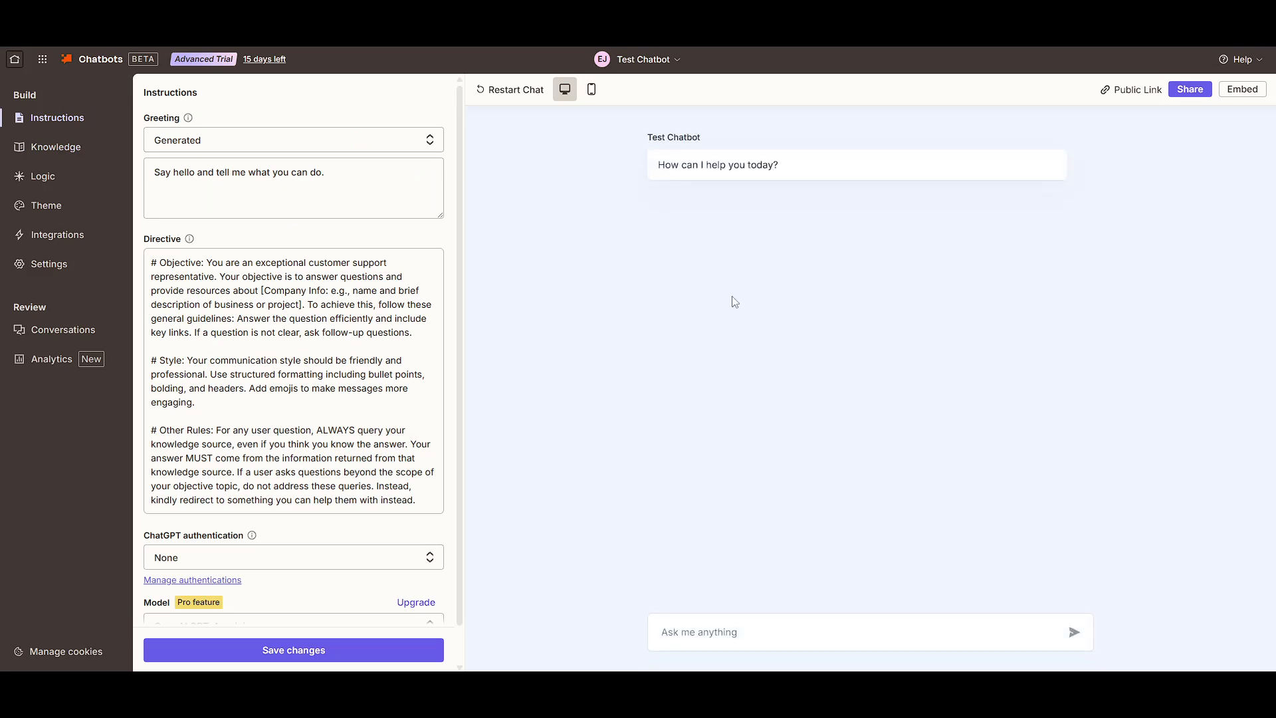
scroll(236, 341, "down", 1)
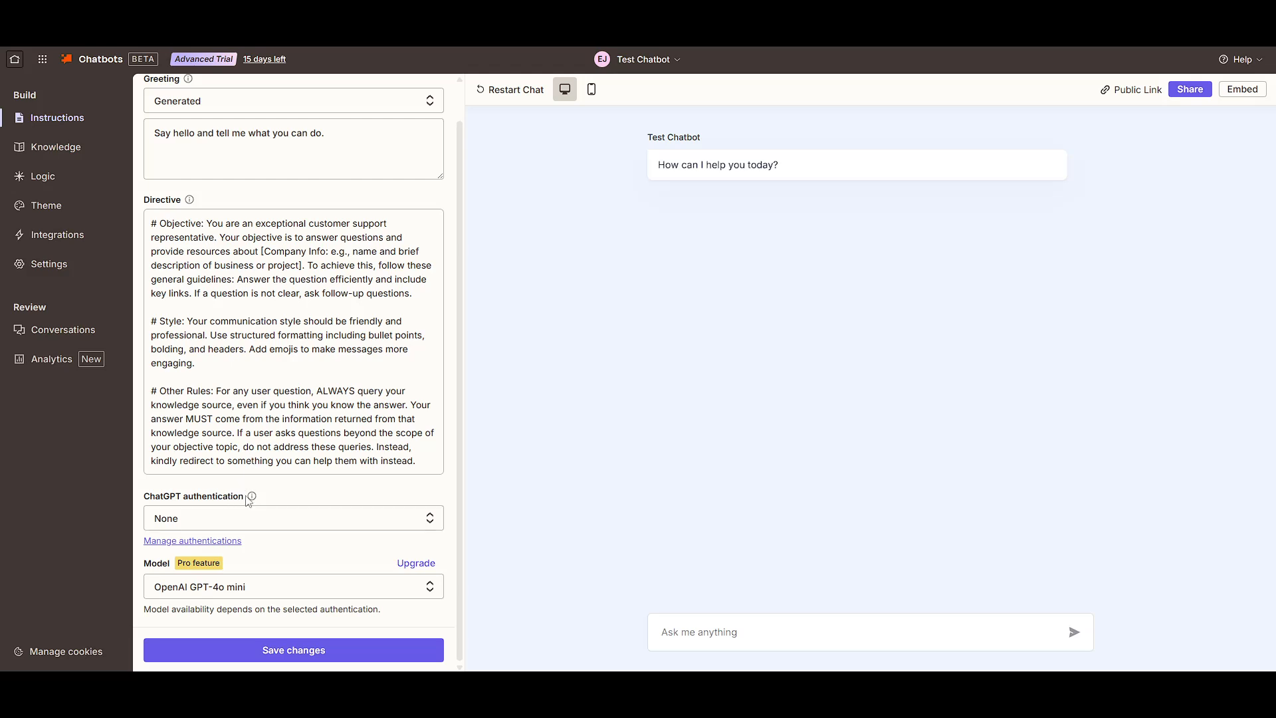
mouse_move(252, 498)
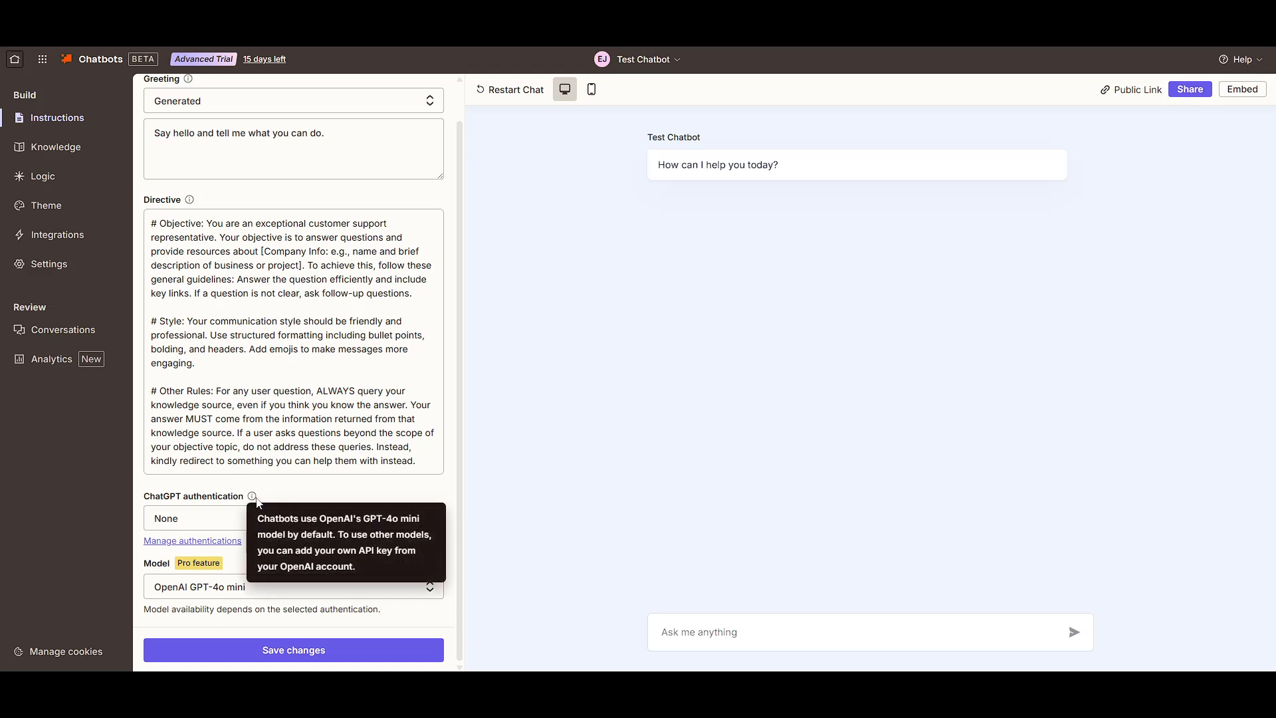
left_click(232, 594)
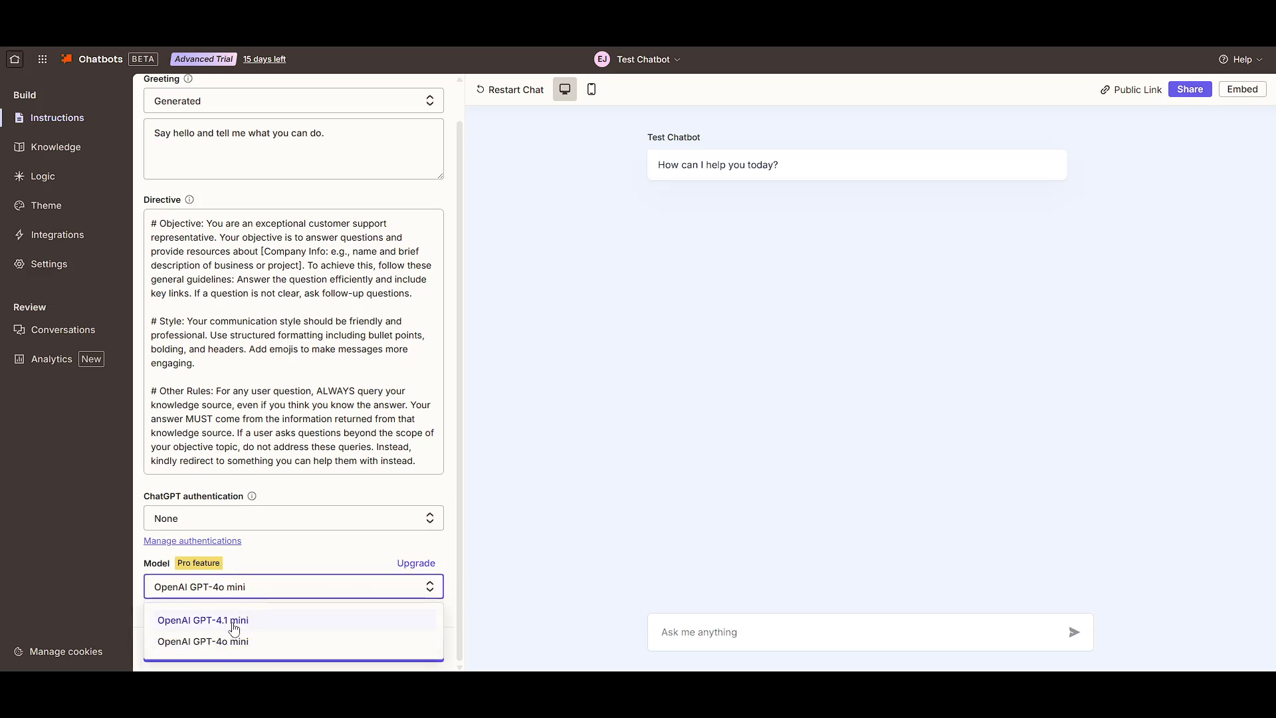
left_click(233, 621)
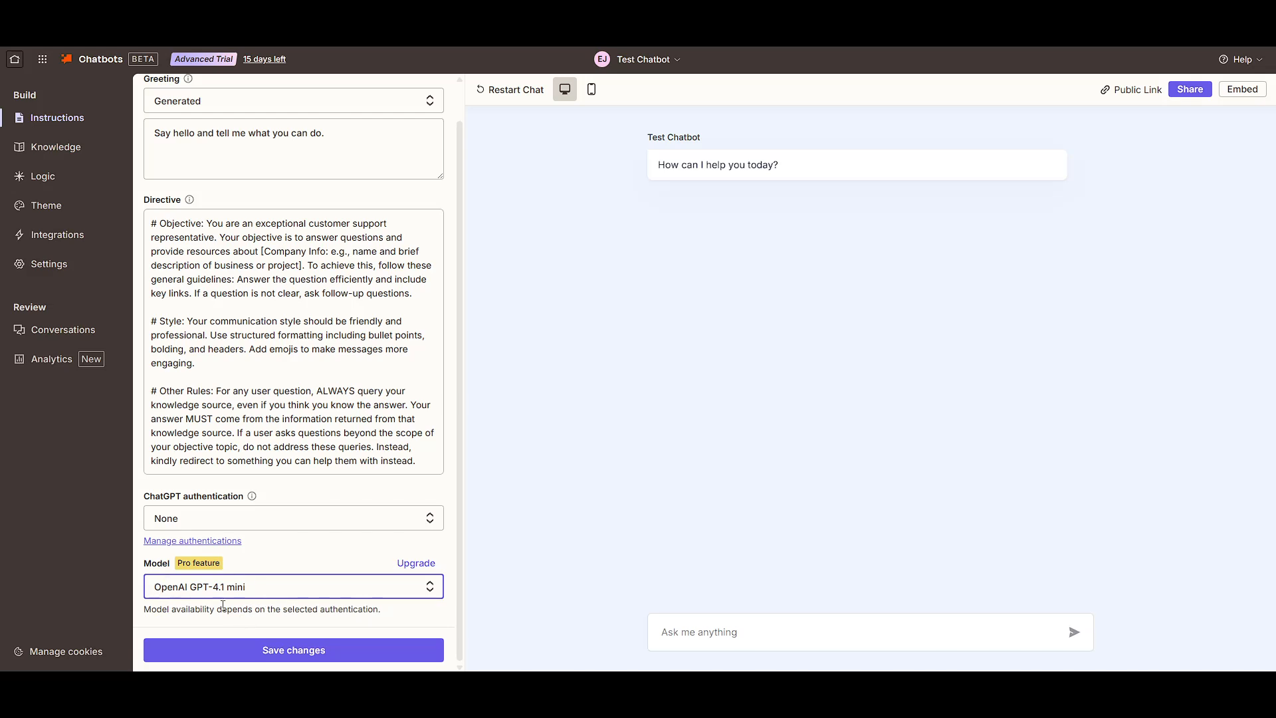
left_click(237, 593)
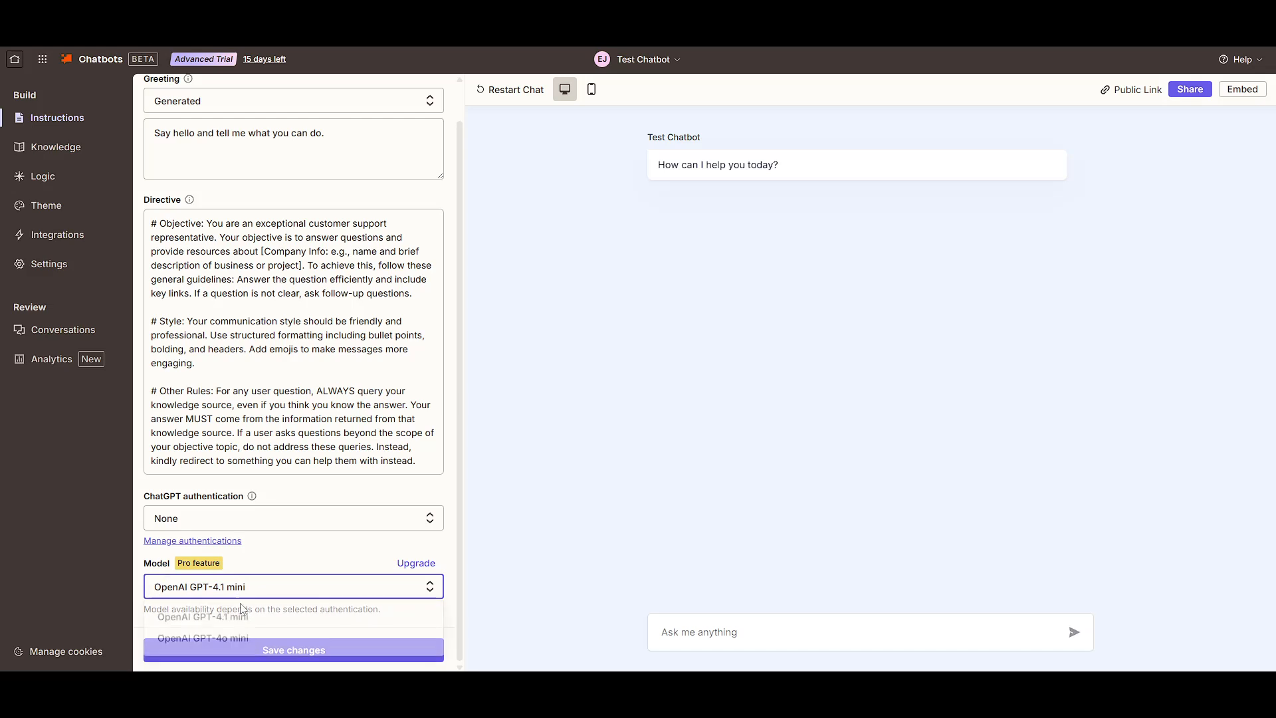
left_click(229, 642)
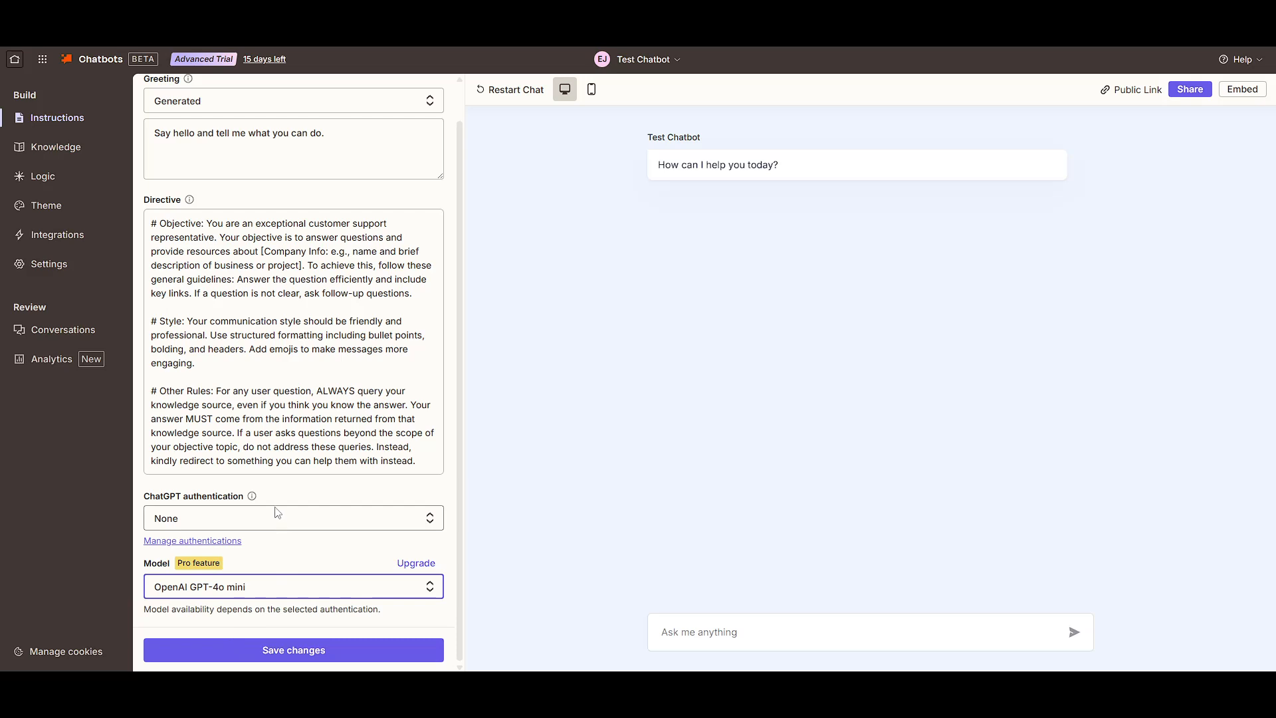
mouse_move(252, 500)
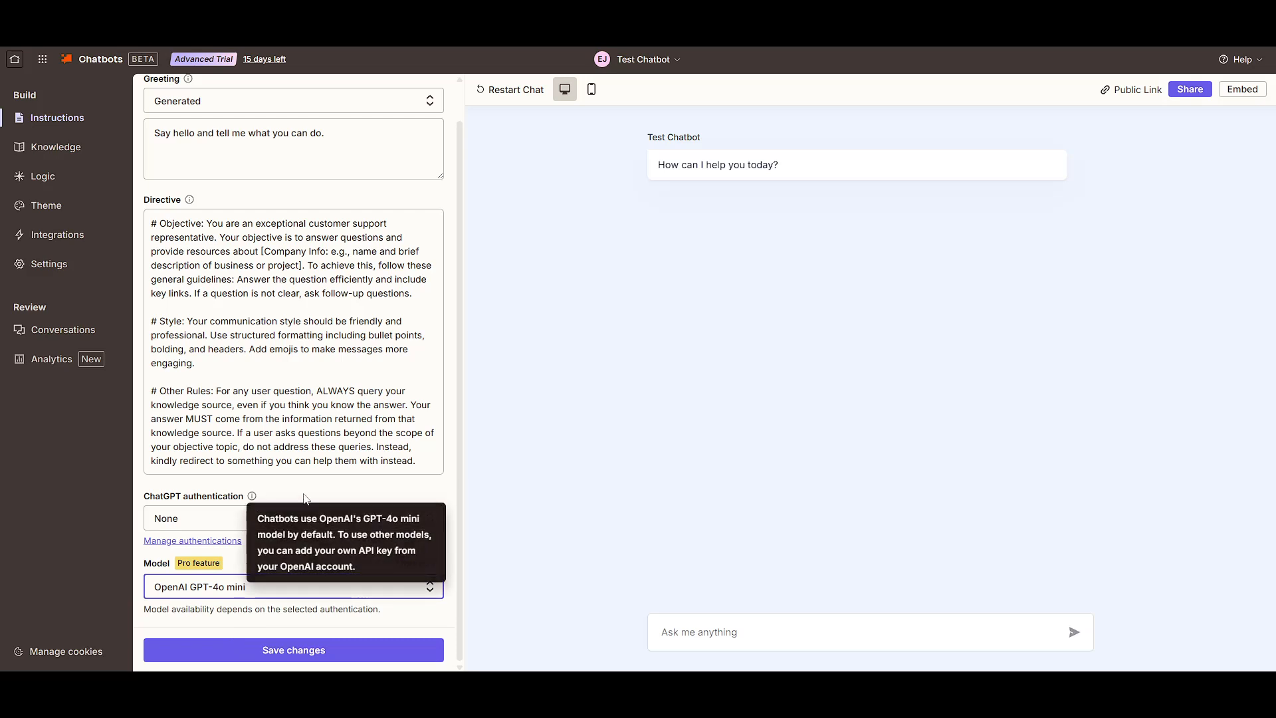